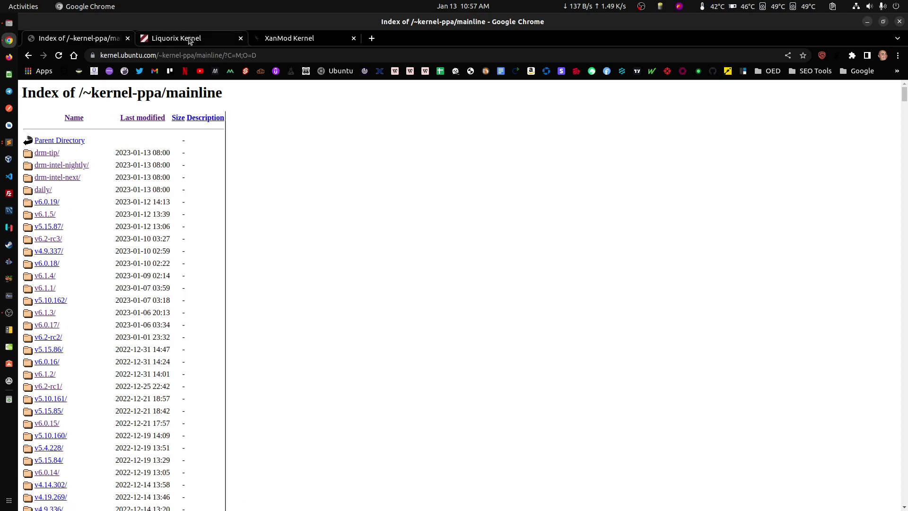
# Move the XanMod Kernel tab ahead of the Liquorix Kernel tab
pyautogui.moveTo(302, 38); pyautogui.dragTo(215, 44)
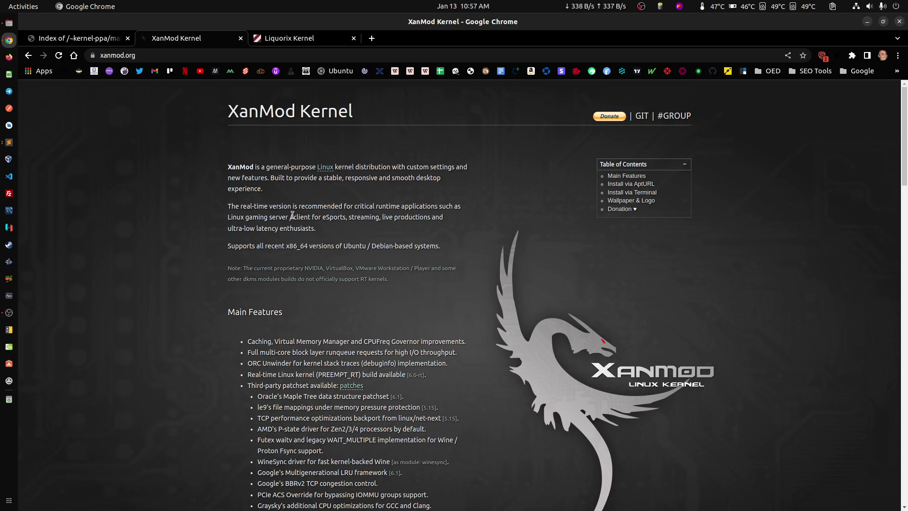
# Read through xanmod.org's install sections, then switch to the Liquorix Kernel page
pyautogui.scroll(-3, 292, 215)
pyautogui.scroll(3, 284, 237)
pyautogui.scroll(-6, 271, 284)
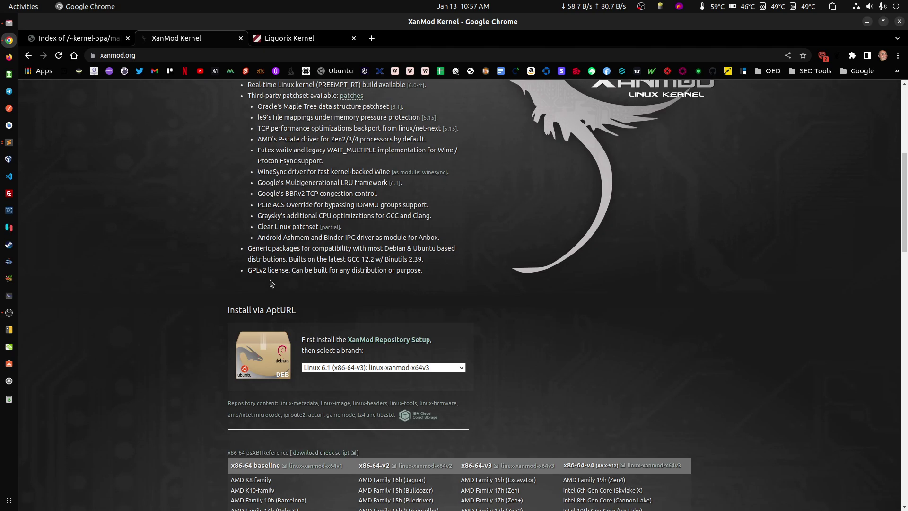
pyautogui.scroll(-5, 610, 316)
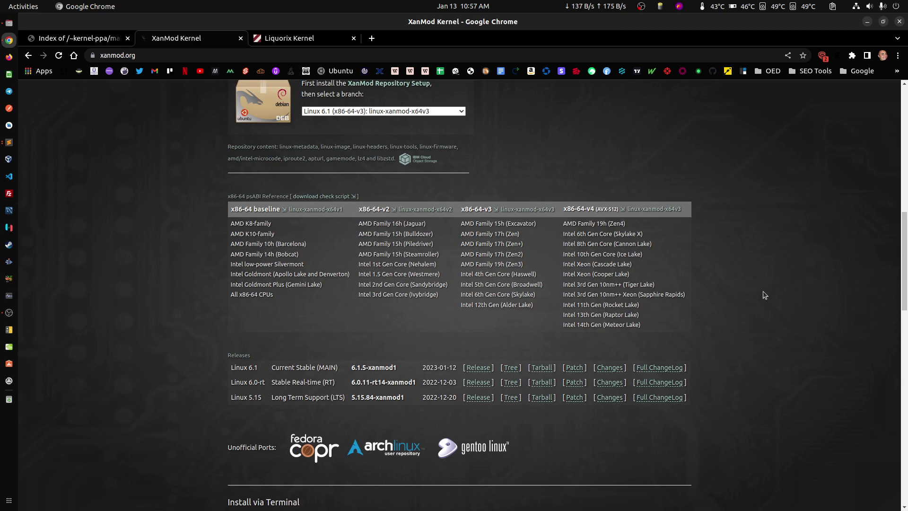
pyautogui.scroll(-7, 243, 227)
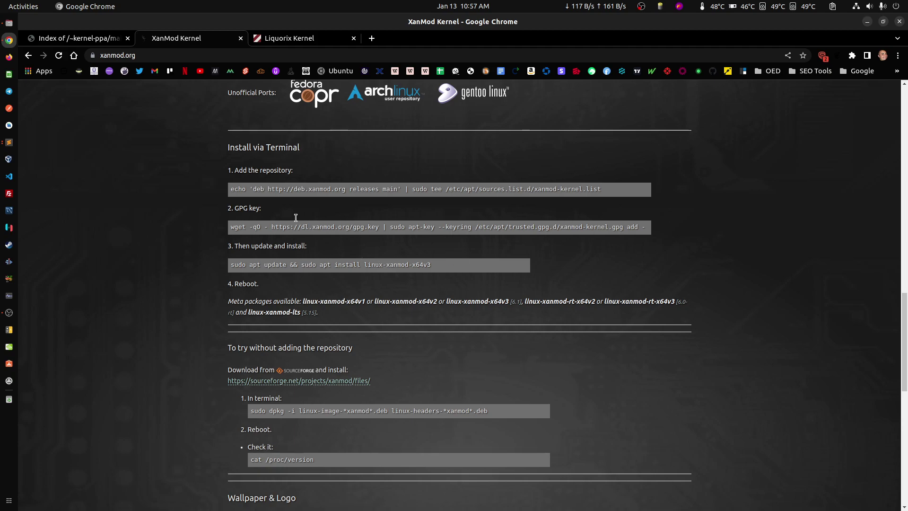
pyautogui.scroll(6, 179, 229)
pyautogui.scroll(-2, 246, 348)
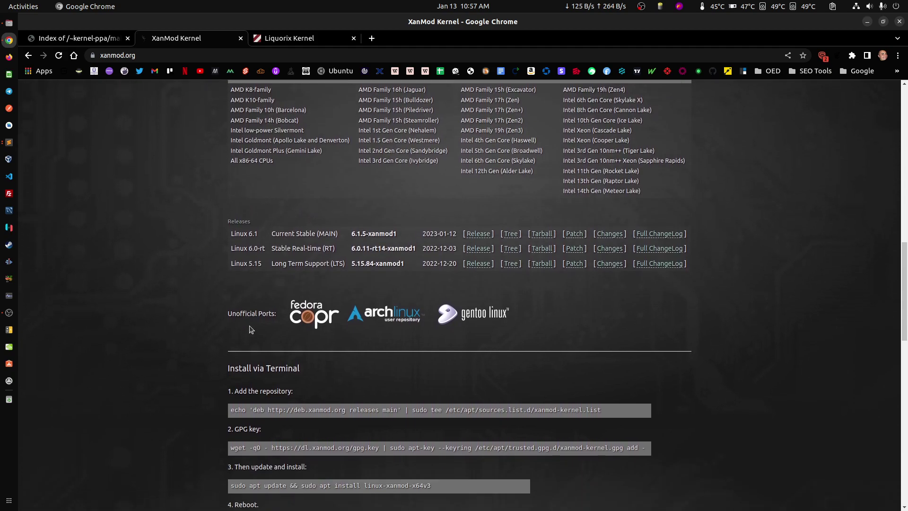
pyautogui.scroll(-7, 255, 341)
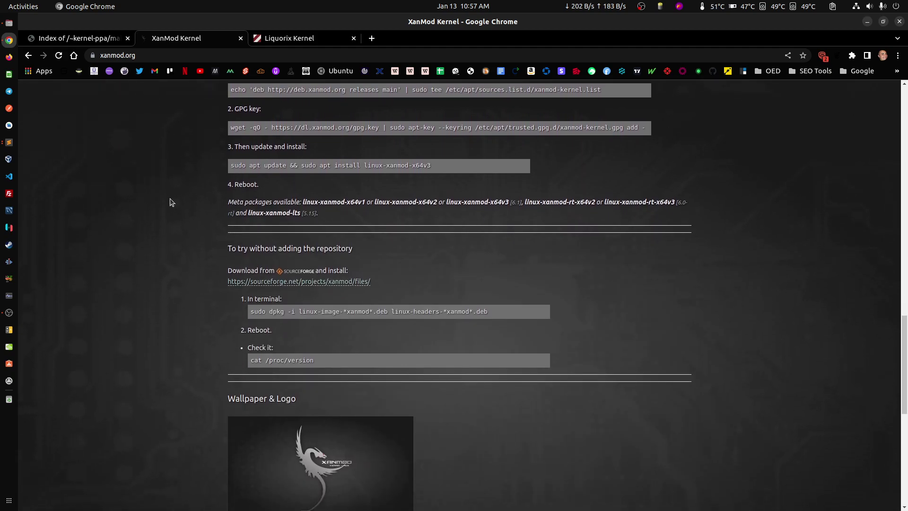
pyautogui.scroll(5, 264, 189)
pyautogui.click(271, 42)
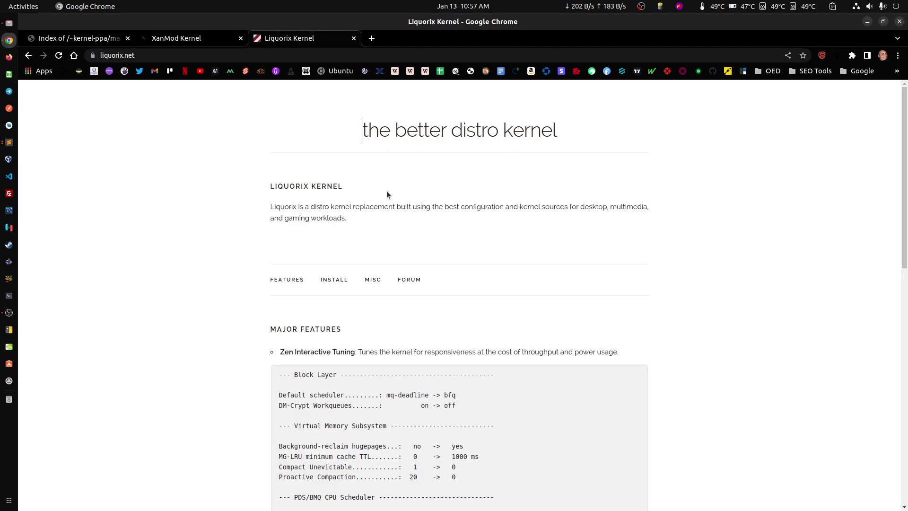
# Scroll to the Liquorix Install section, highlight its curl install command, then deselect it
pyautogui.scroll(-10, 635, 220)
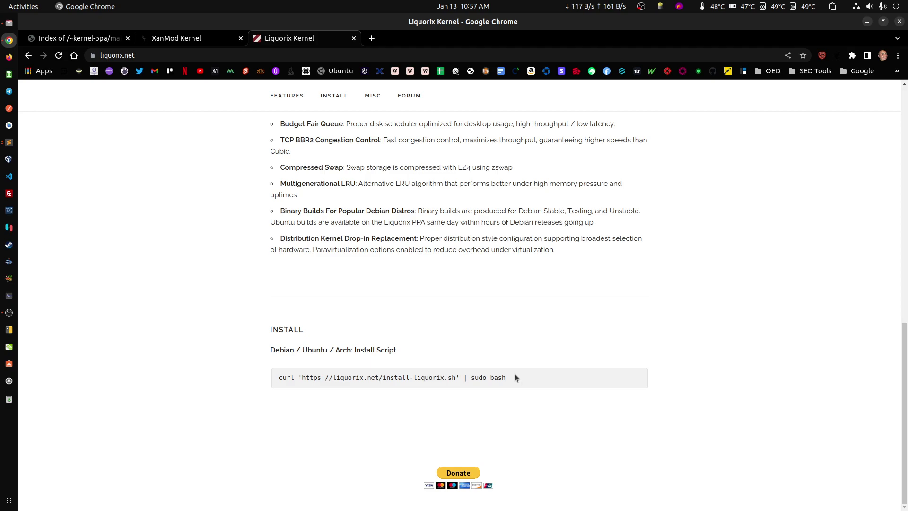
pyautogui.moveTo(514, 374); pyautogui.dragTo(287, 370)
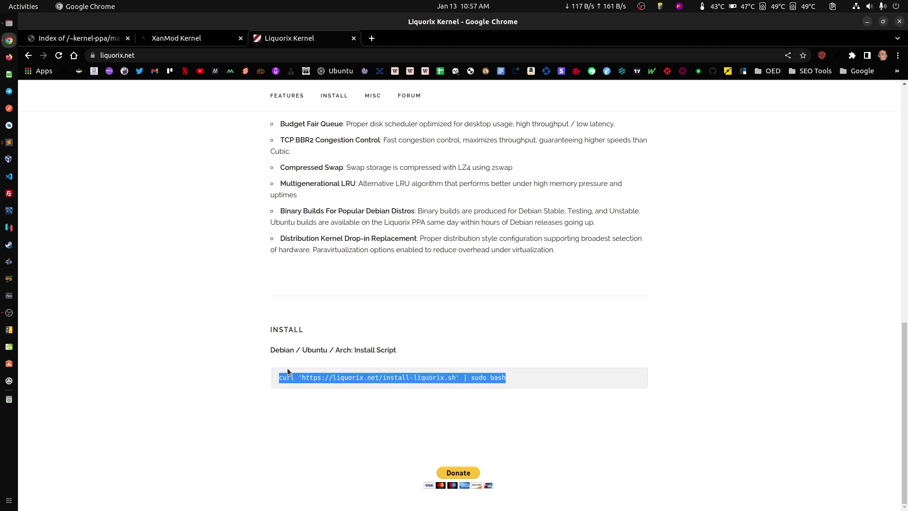
pyautogui.click(441, 367)
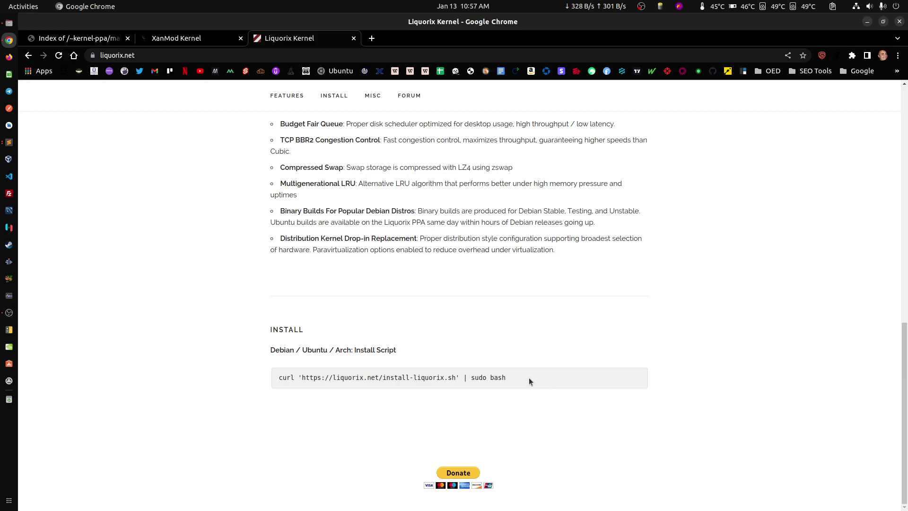
pyautogui.scroll(5, 355, 374)
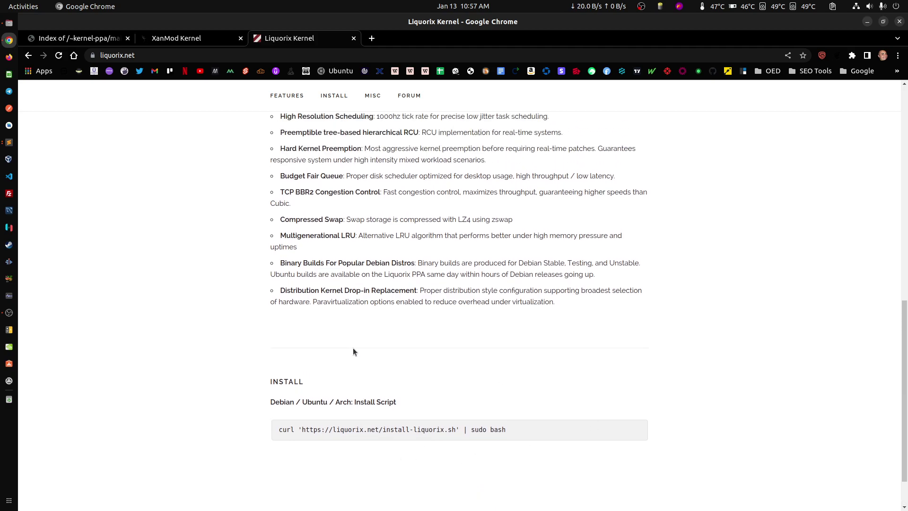
pyautogui.scroll(-3, 210, 324)
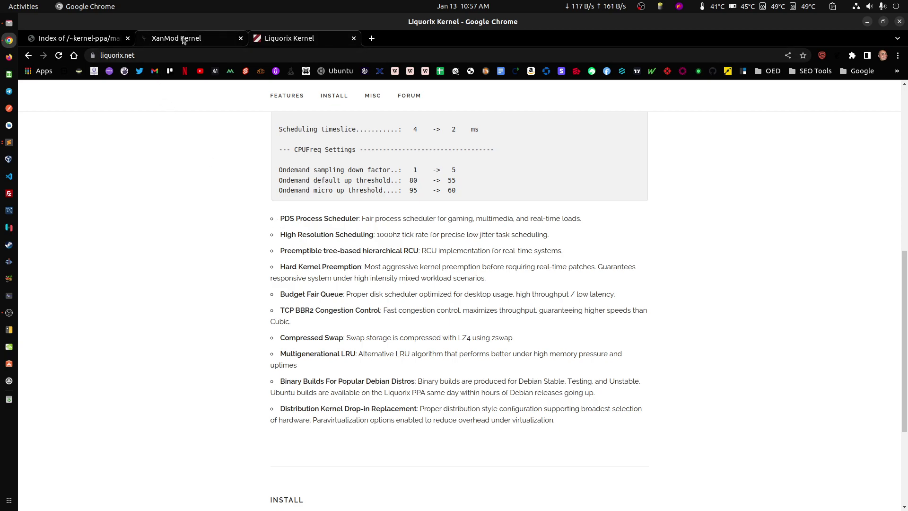
# Pass through the XanMod Kernel tab to the Ubuntu 'Index of /~kernel-ppa/mainline' listing
pyautogui.click(199, 42)
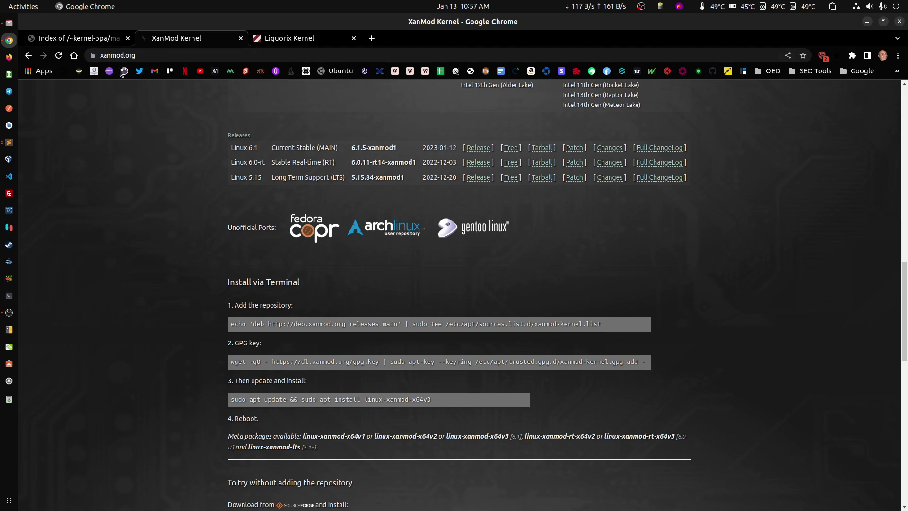
pyautogui.click(108, 43)
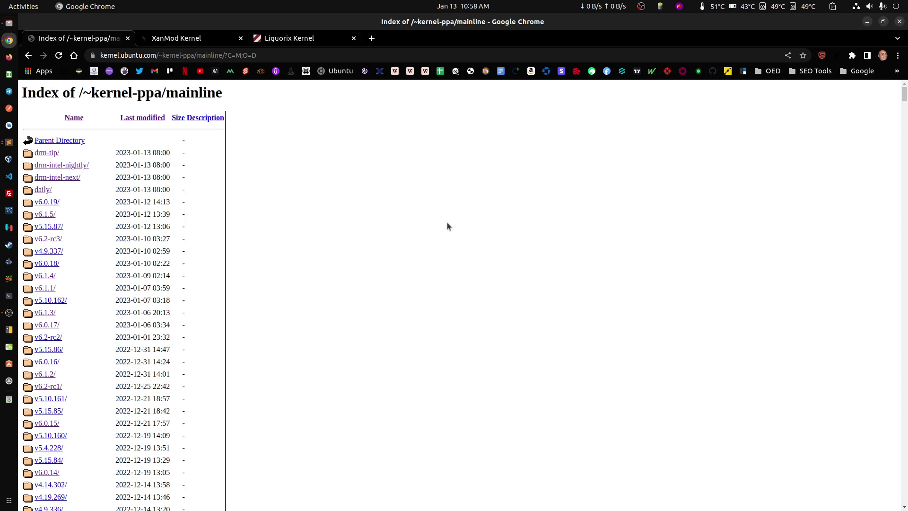
# Open Documents in Files and select GravityMark_025.png through GravityMark_033.png in turn
pyautogui.click(9, 23)
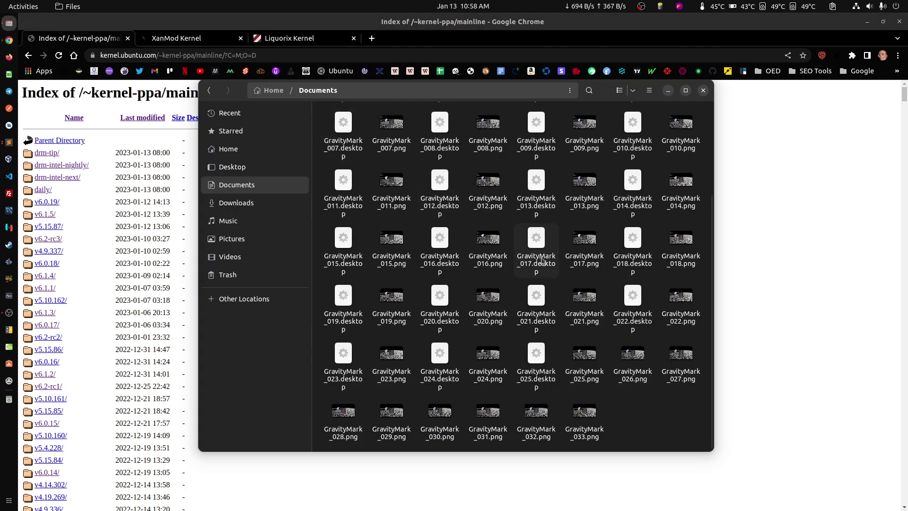
pyautogui.click(583, 353)
pyautogui.click(632, 362)
pyautogui.click(685, 364)
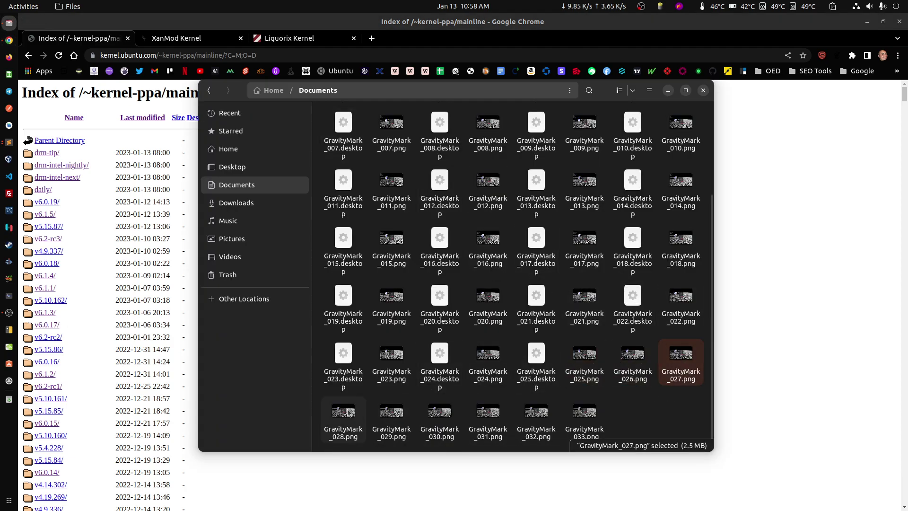
pyautogui.click(349, 412)
pyautogui.click(396, 413)
pyautogui.click(449, 416)
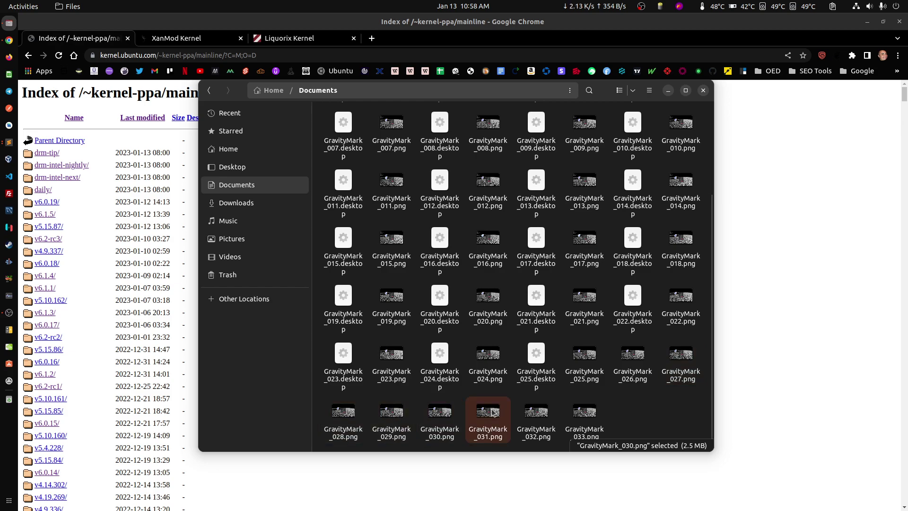
pyautogui.click(491, 412)
pyautogui.click(537, 418)
pyautogui.click(580, 418)
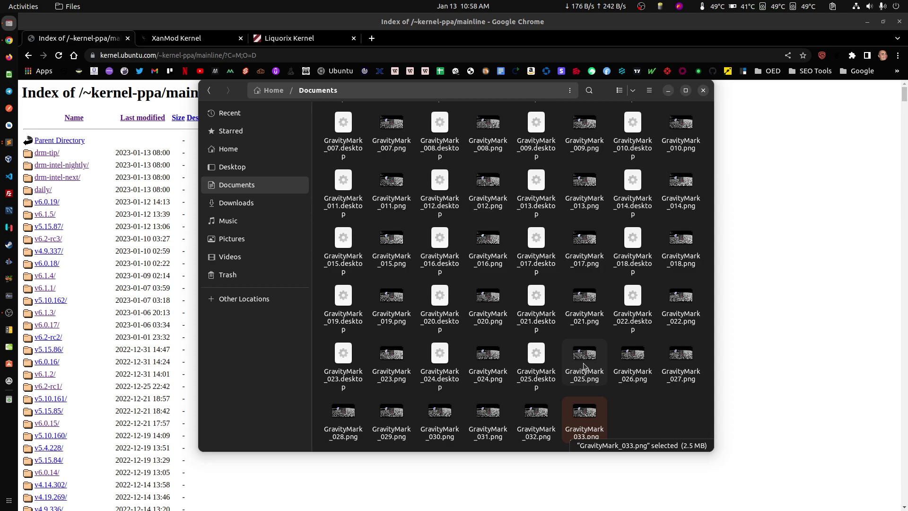
# Open GravityMark_025.png in Shotwell and advance to GravityMark_028.png (71,812 at 430.0 FPS)
pyautogui.doubleClick(583, 362)
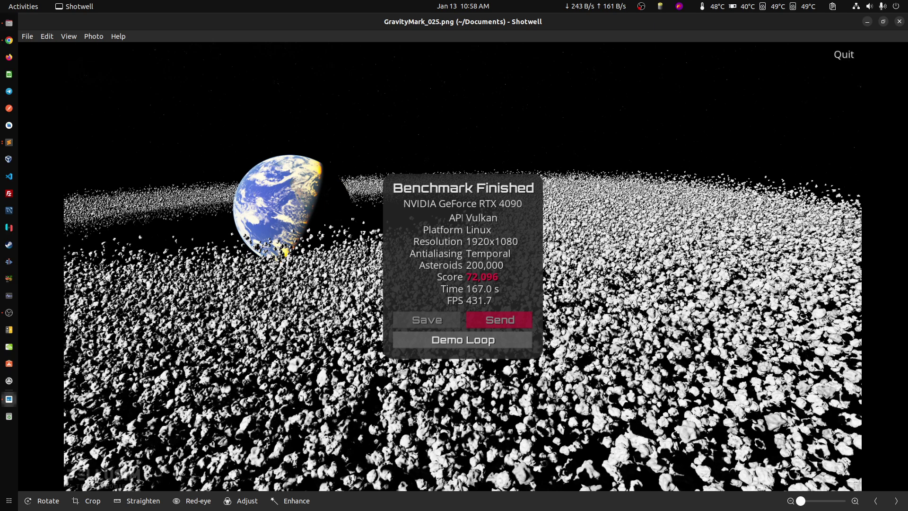
pyautogui.press('Right')
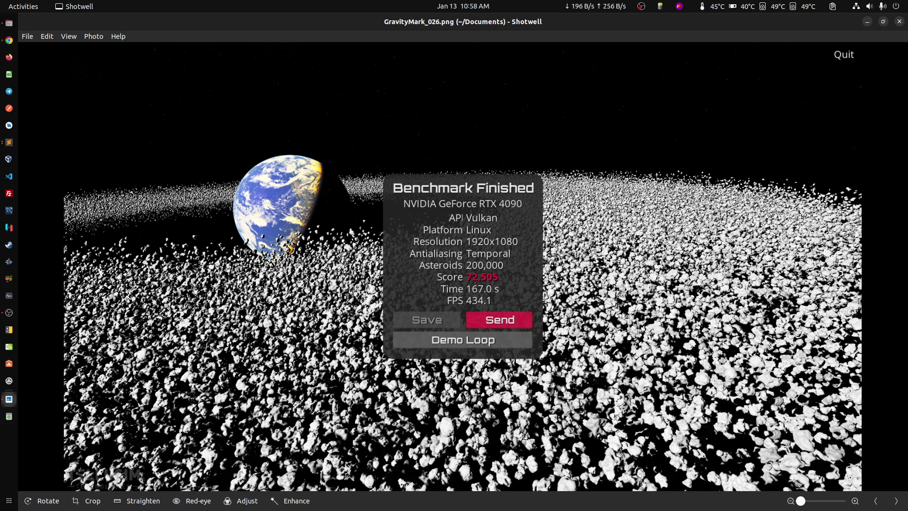
pyautogui.press('Right')
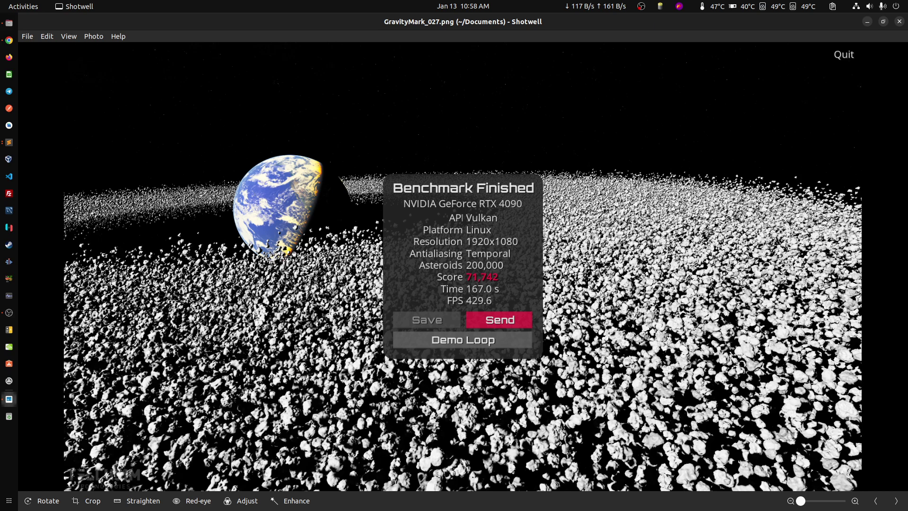
pyautogui.press('Right')
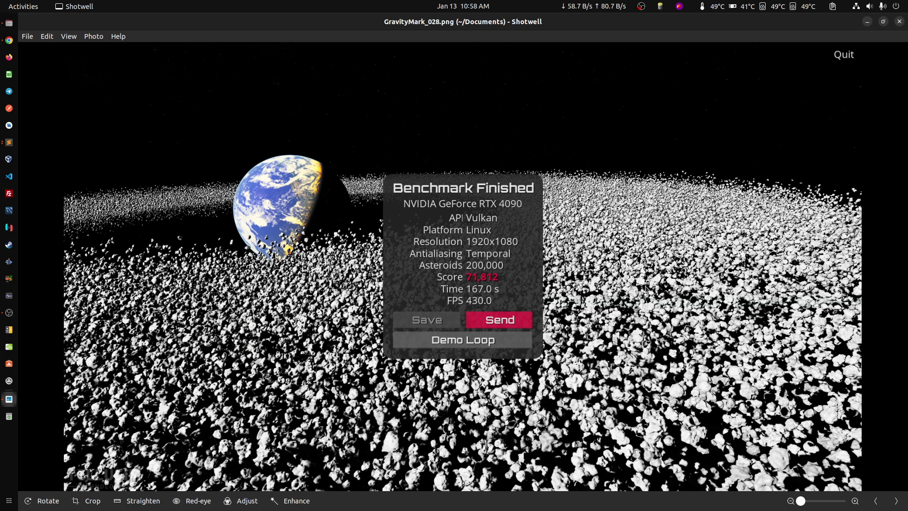
# Advance through the benchmark screenshots up to GravityMark_033.png
pyautogui.press('Right')
pyautogui.press('Right')
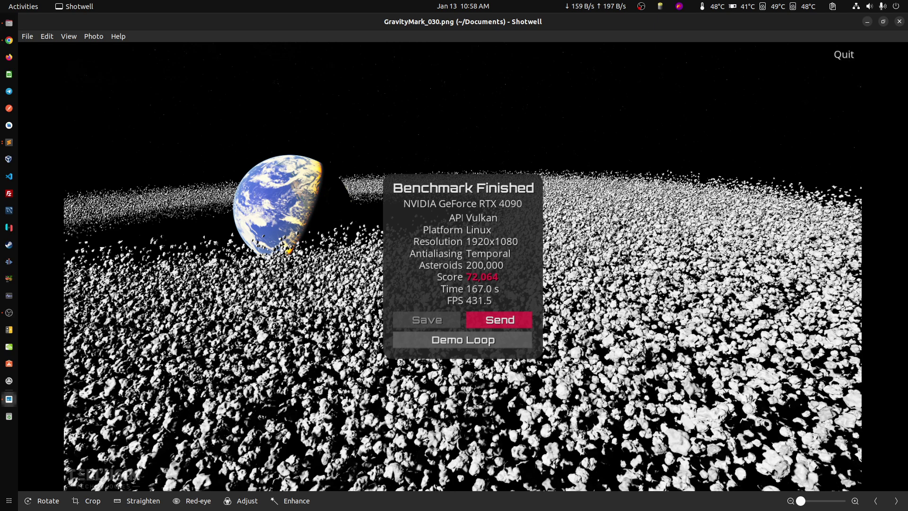
pyautogui.press('Right')
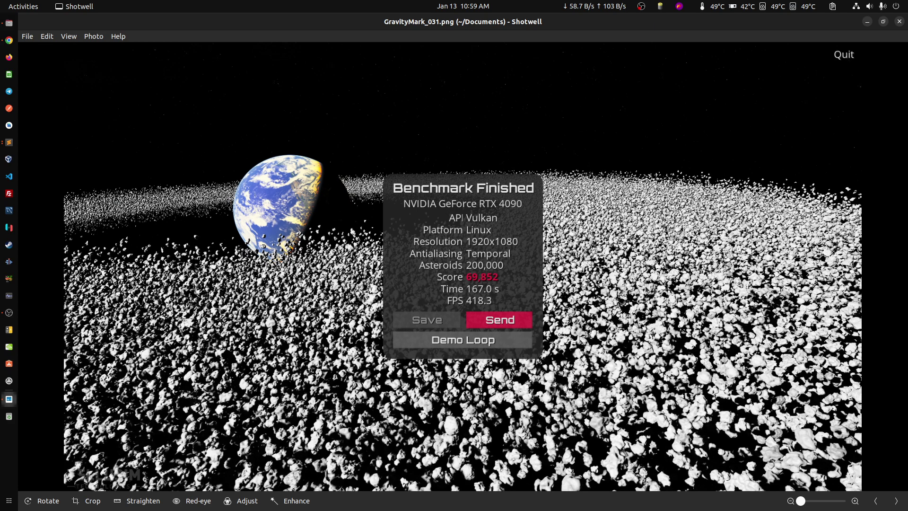
pyautogui.press('Right')
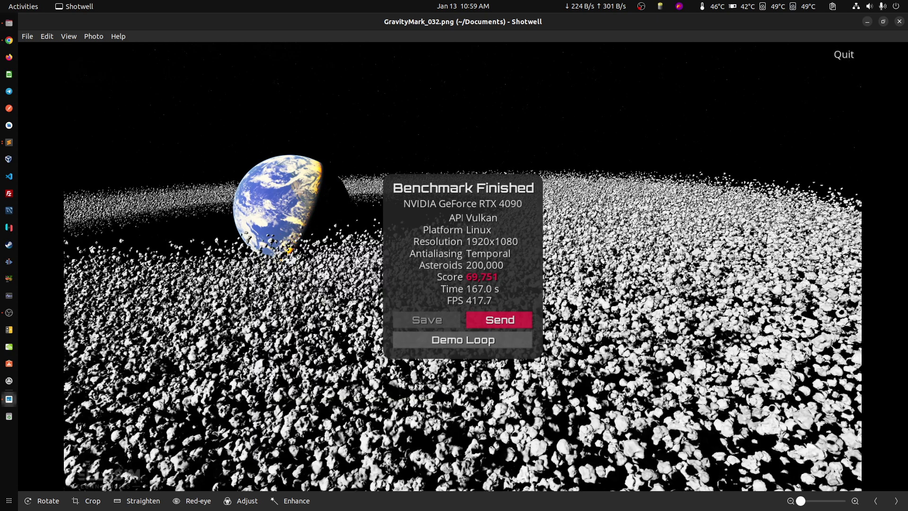
pyautogui.press('Right')
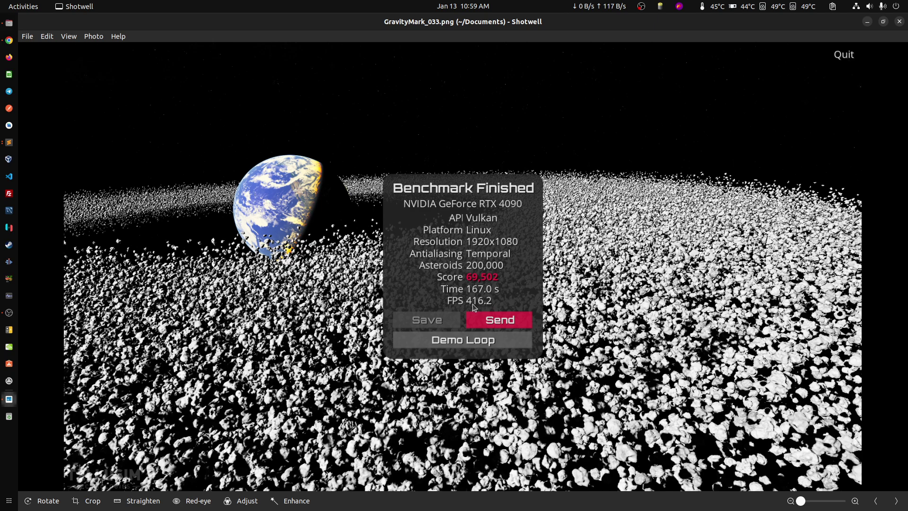
# Step back through the screenshots to GravityMark_026.png, scoring 72,505 at 434.1 FPS
pyautogui.press('Left')
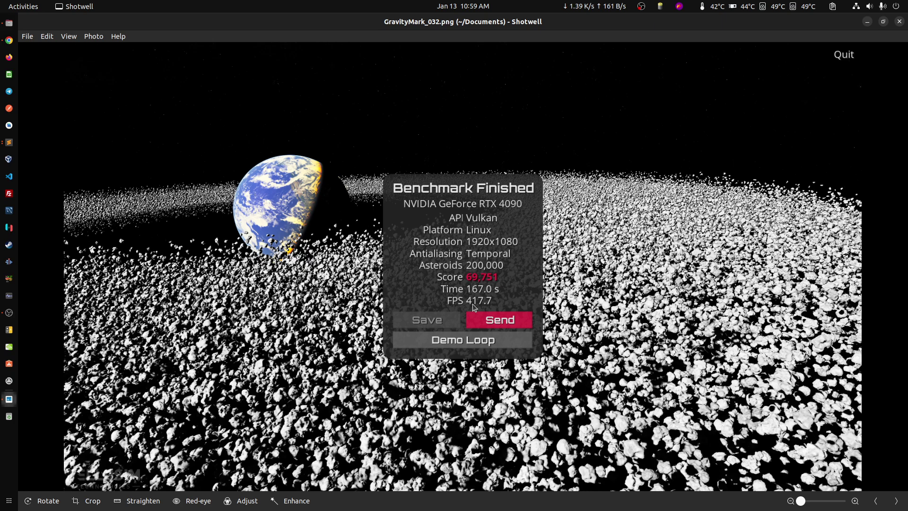
pyautogui.press('Left')
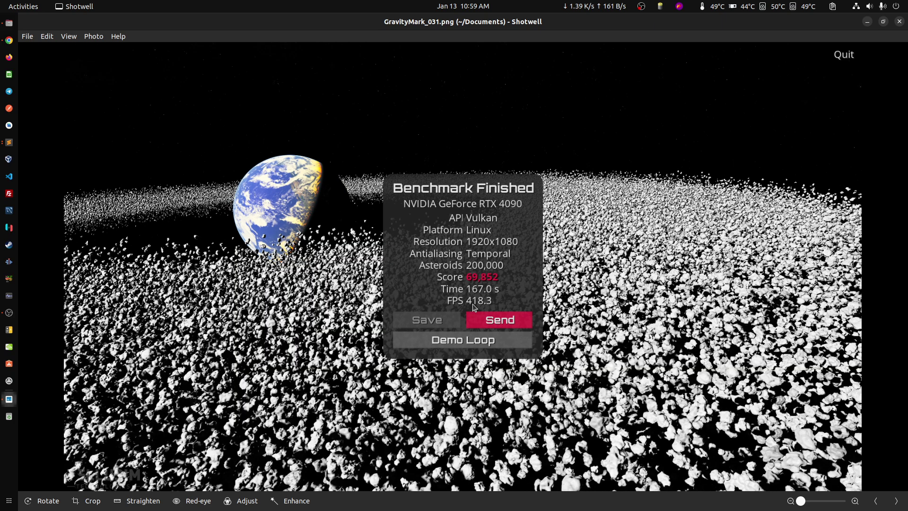
pyautogui.press('Left')
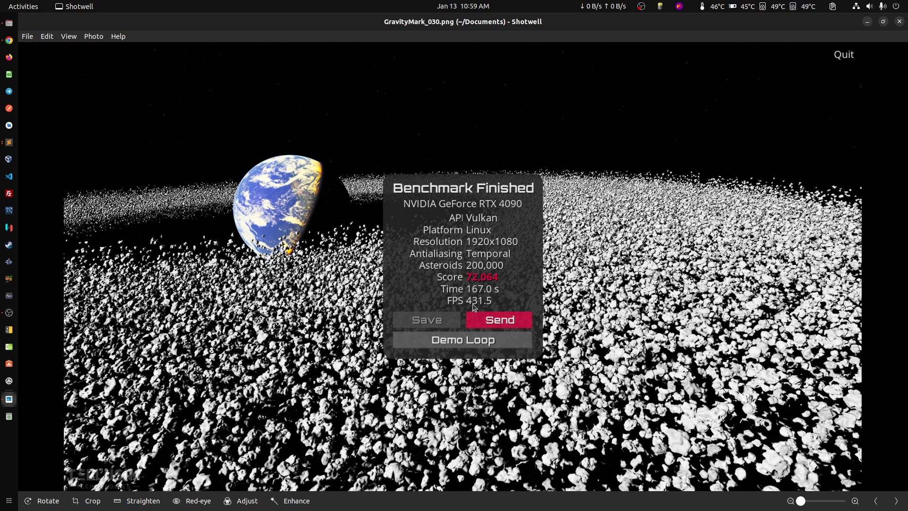
pyautogui.press('Left')
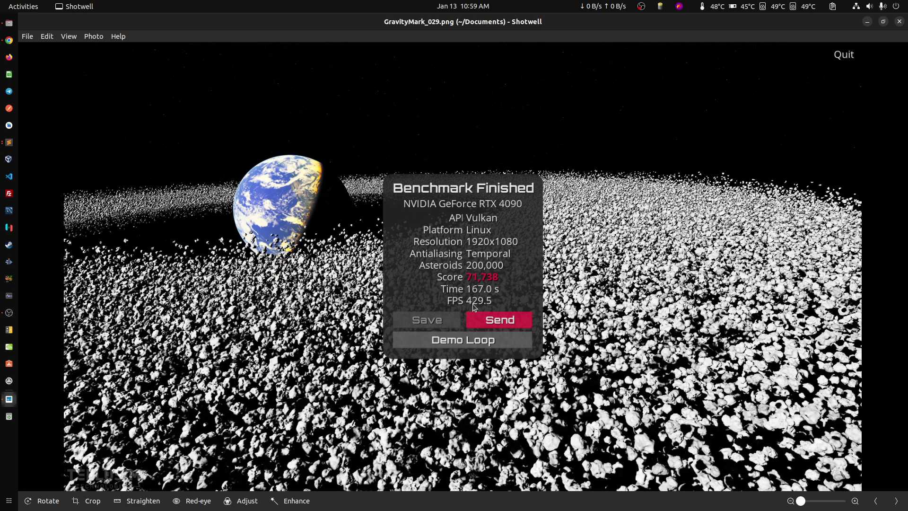
pyautogui.press('Left')
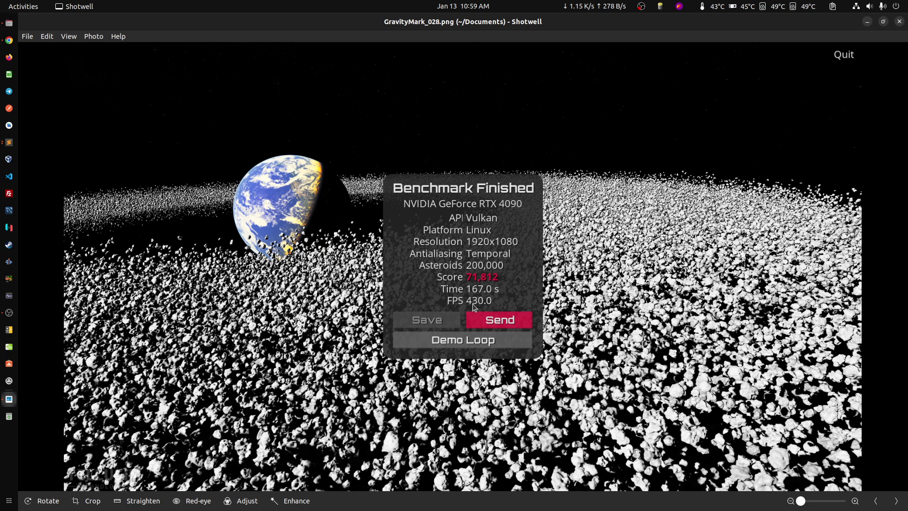
pyautogui.press('Left')
pyautogui.press('Left')
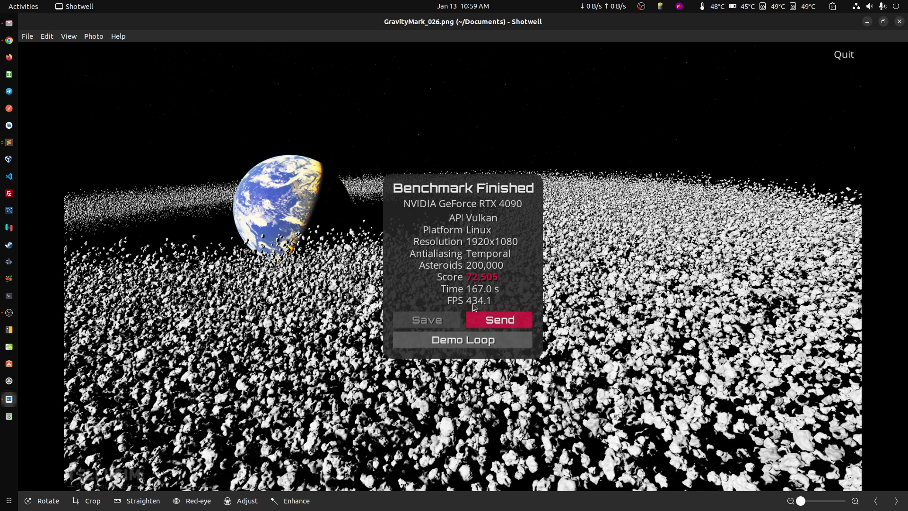
pyautogui.press('Left')
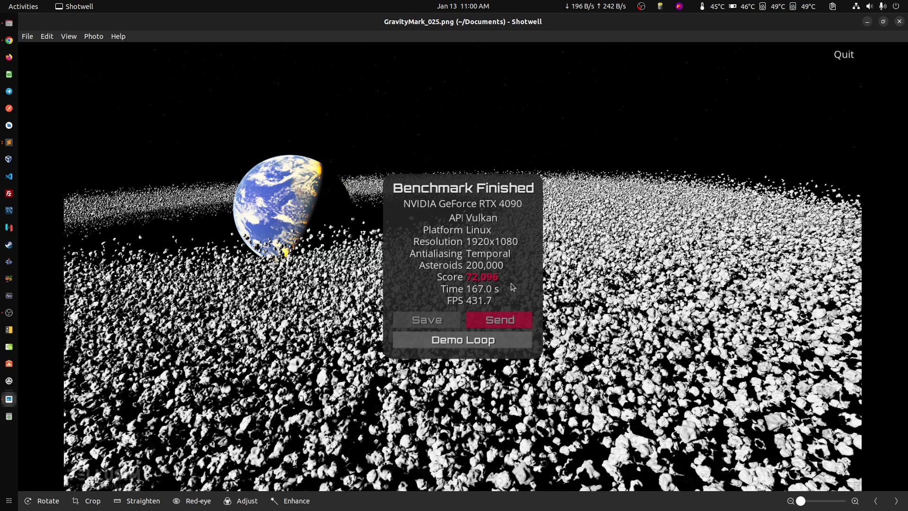
pyautogui.click(9, 142)
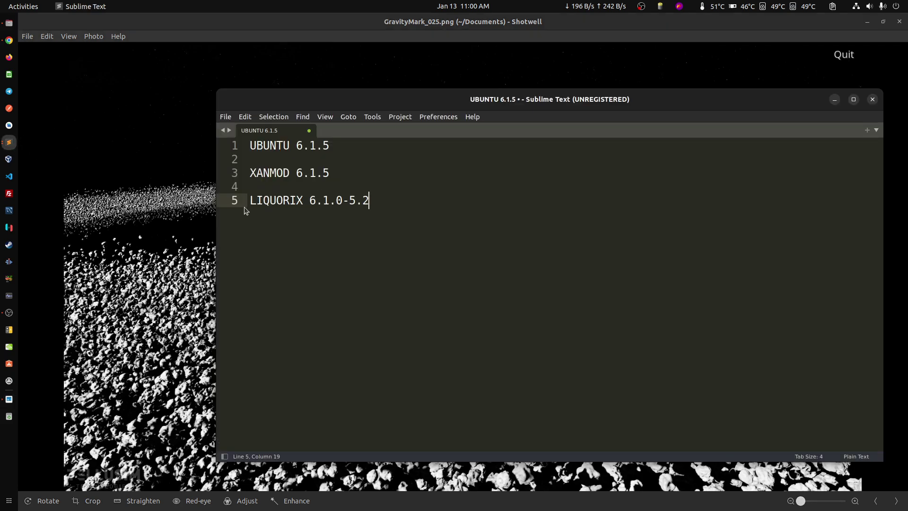
pyautogui.moveTo(322, 105); pyautogui.dragTo(472, 131)
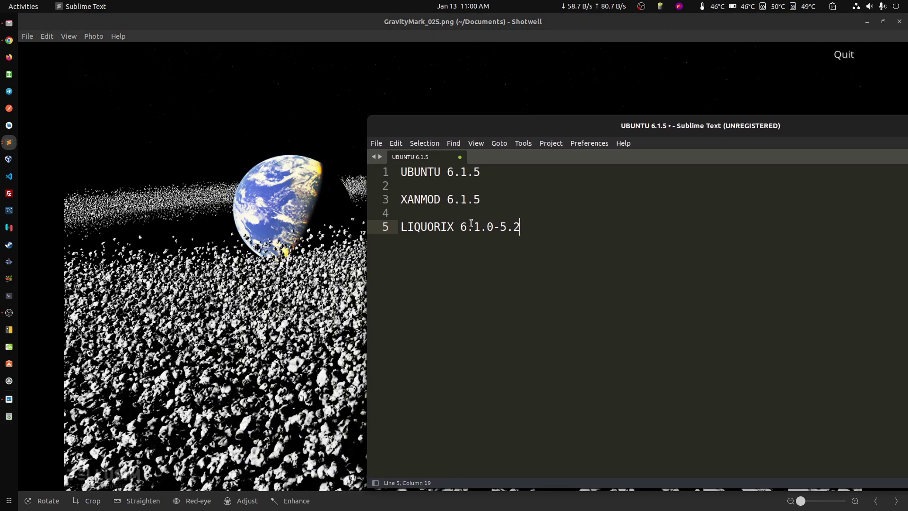
pyautogui.click(492, 228)
pyautogui.click(486, 228)
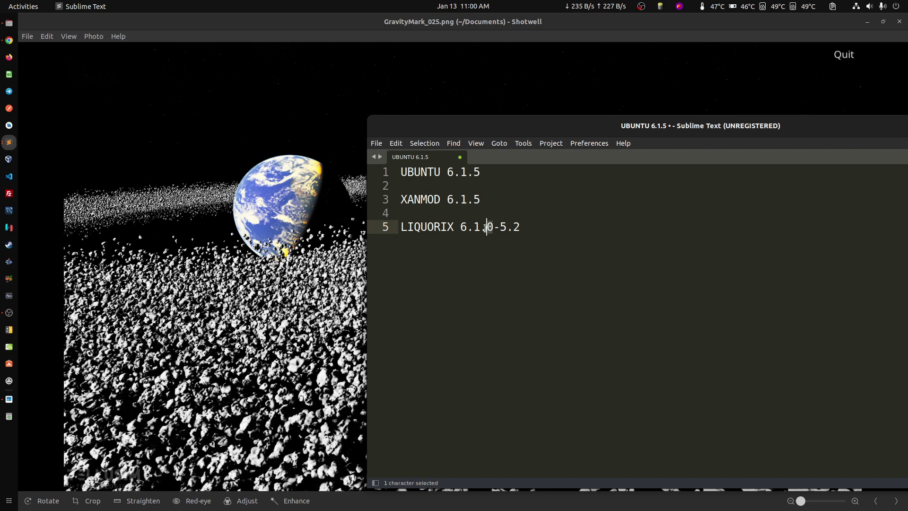
pyautogui.click(483, 199)
pyautogui.moveTo(487, 227)
pyautogui.mouseDown()
pyautogui.moveTo(524, 227)
pyautogui.moveTo(460, 228)
pyautogui.mouseUp()
pyautogui.click(500, 228)
pyautogui.click(474, 228)
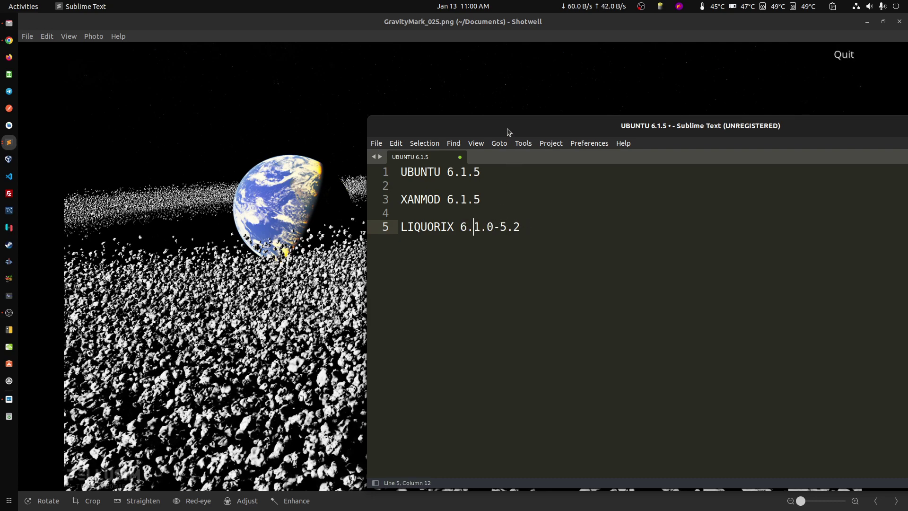
pyautogui.click(512, 188)
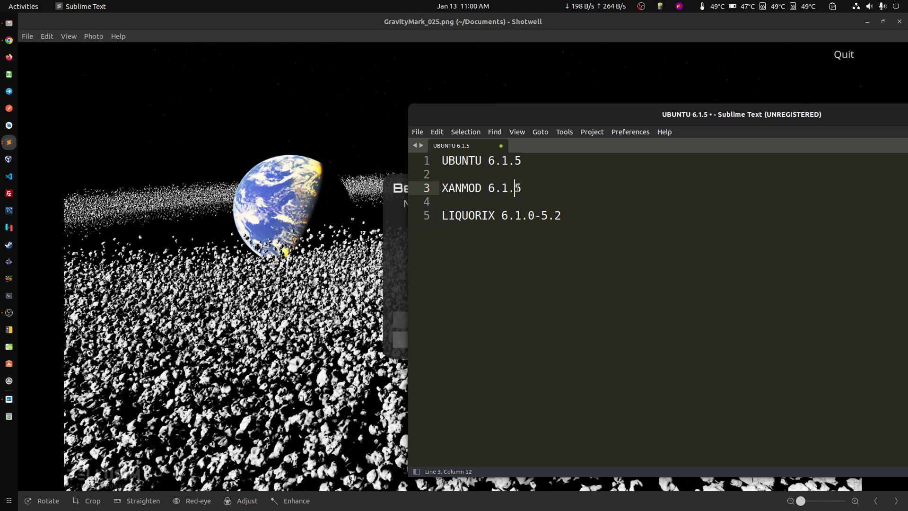
pyautogui.click(528, 188)
pyautogui.hotkey('ctrl', 'd')
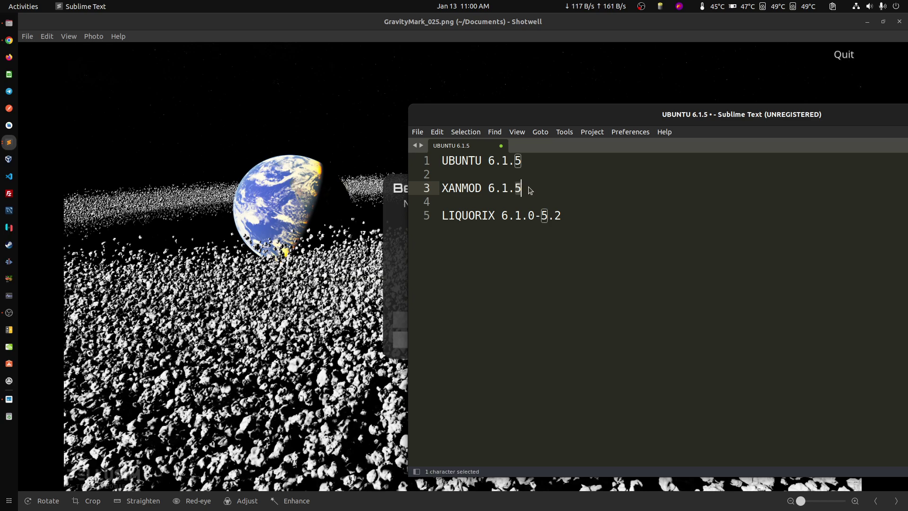
pyautogui.click(528, 187)
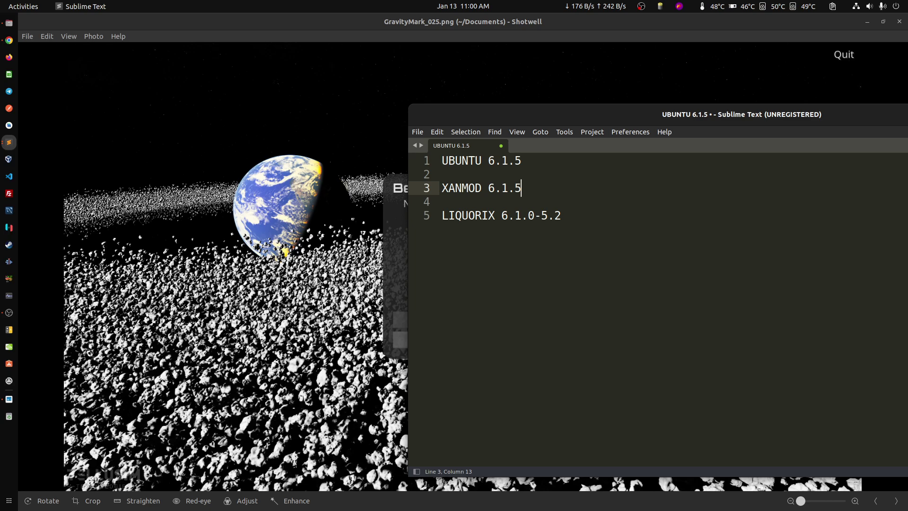
pyautogui.moveTo(533, 163); pyautogui.dragTo(414, 158)
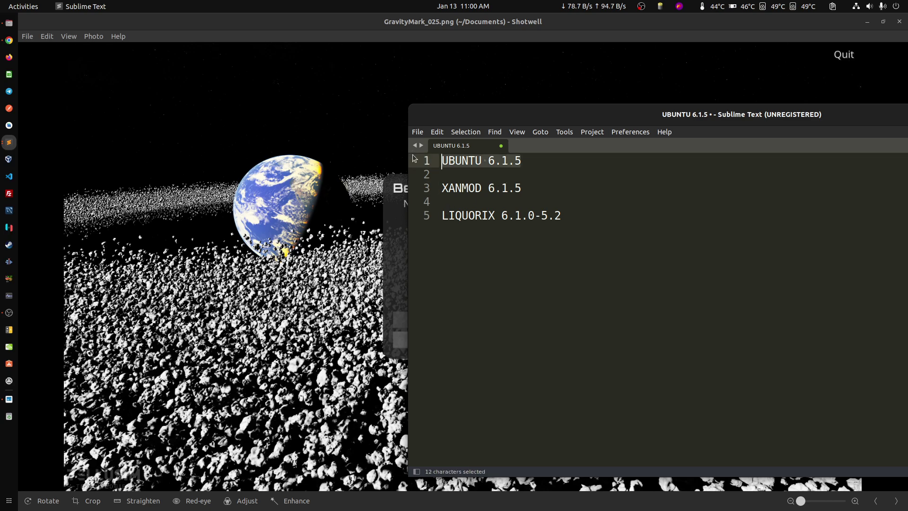
# Close the Shotwell image viewer and the Documents folder window
pyautogui.hotkey('alt', 'Tab')
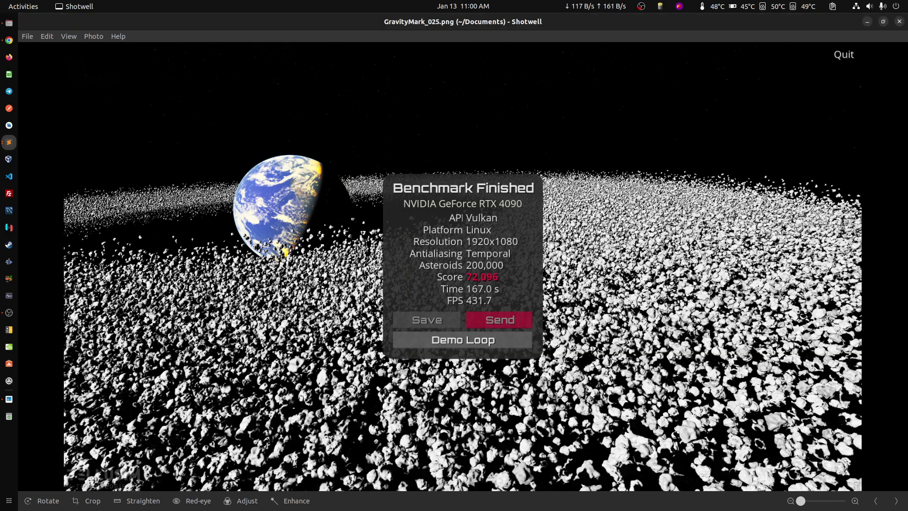
pyautogui.click(901, 21)
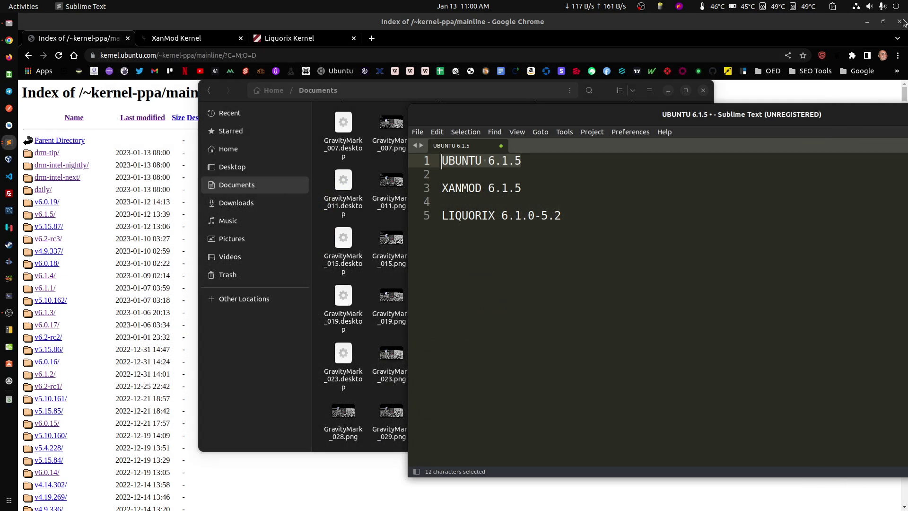
pyautogui.click(703, 90)
# Move the Sublime Text notes aside and show the XanMod Kernel page in Chrome from its top
pyautogui.moveTo(602, 118); pyautogui.dragTo(478, 146)
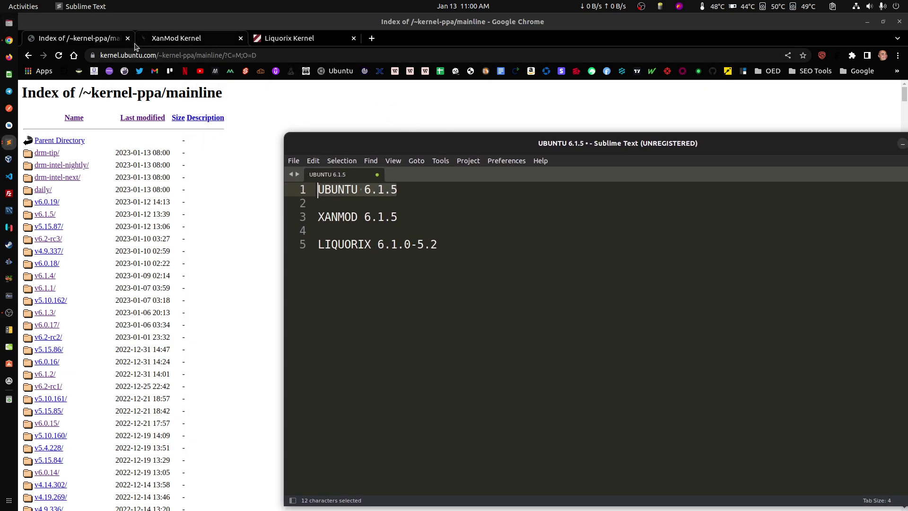
pyautogui.click(114, 44)
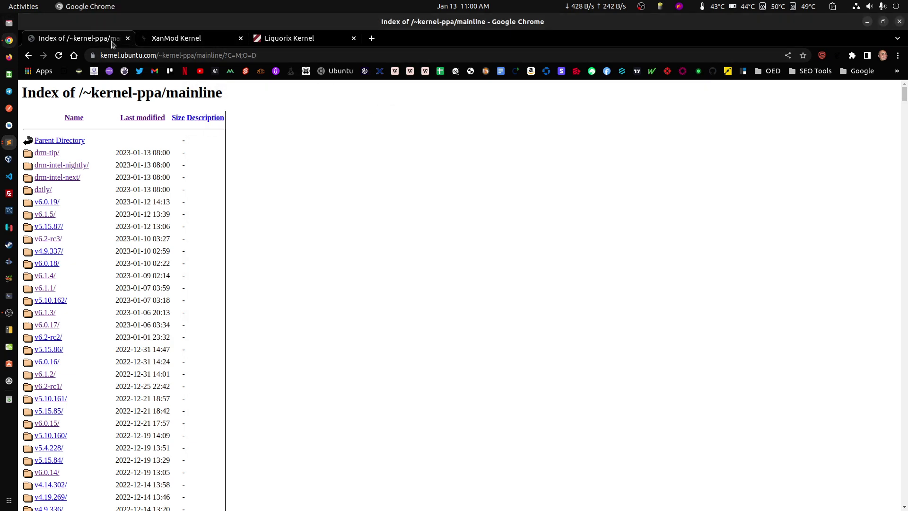
pyautogui.click(180, 42)
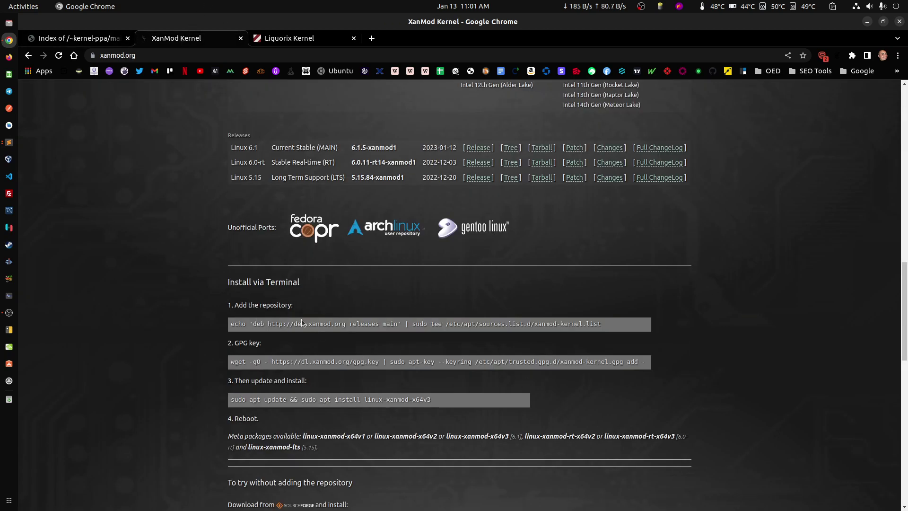
pyautogui.scroll(5, 198, 288)
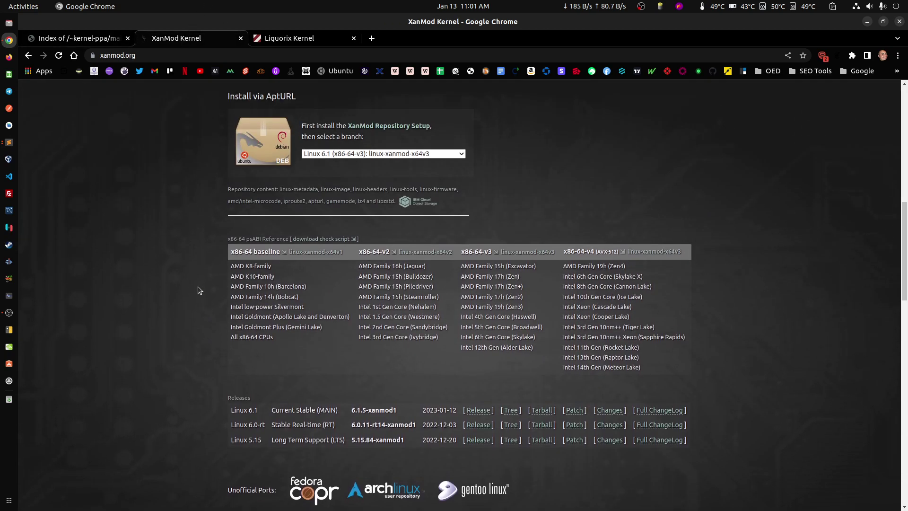
pyautogui.scroll(10, 198, 289)
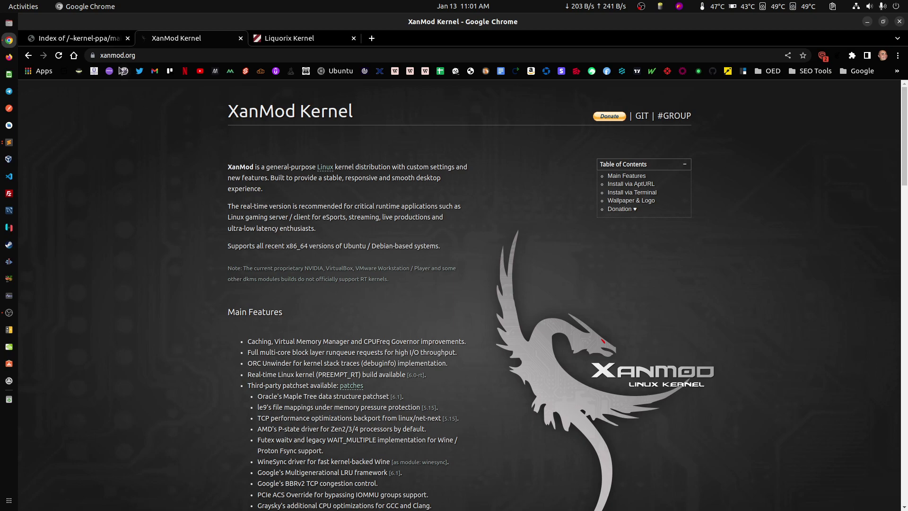
# Glance at the Liquorix Kernel tab, then return to the Ubuntu mainline kernel index
pyautogui.click(288, 41)
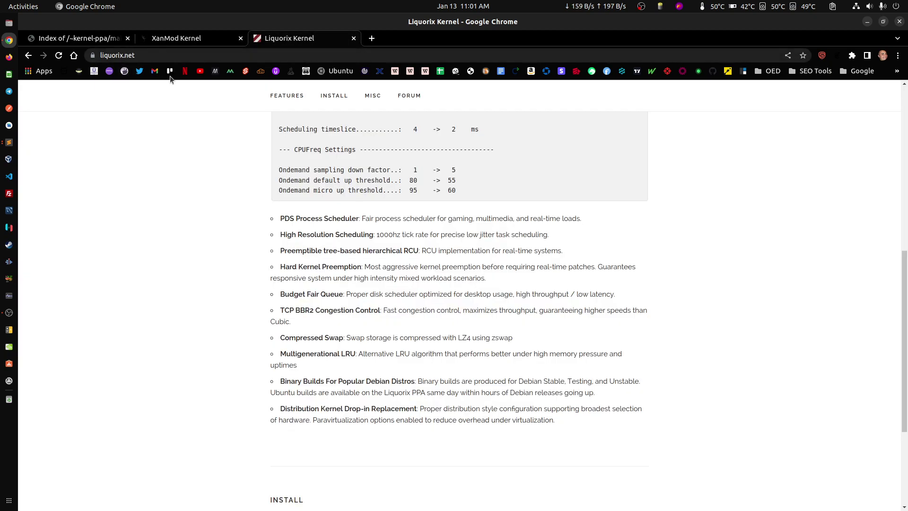
pyautogui.click(78, 39)
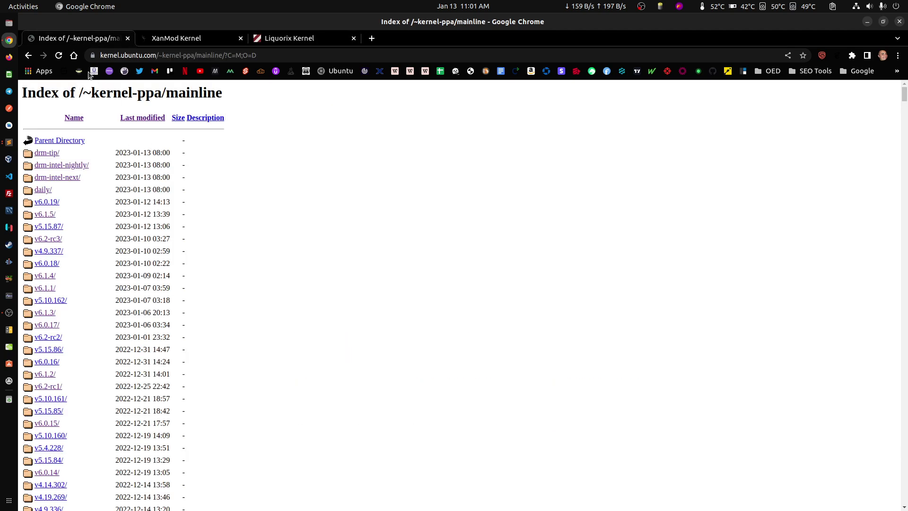